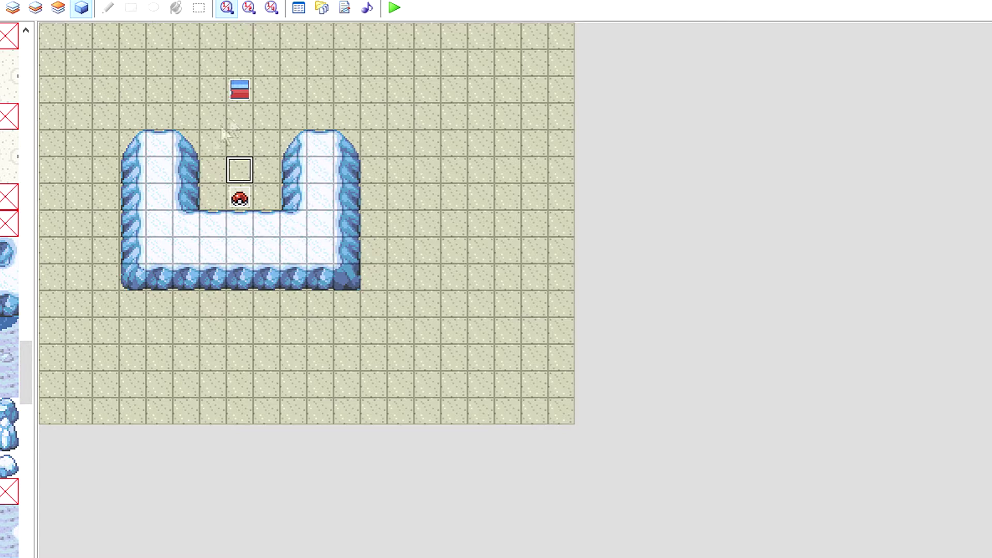
Create a new event two tiles above the Poké Ball between the ice cliffs, using the back-facing NPC 01 graphic
right_click(243, 147)
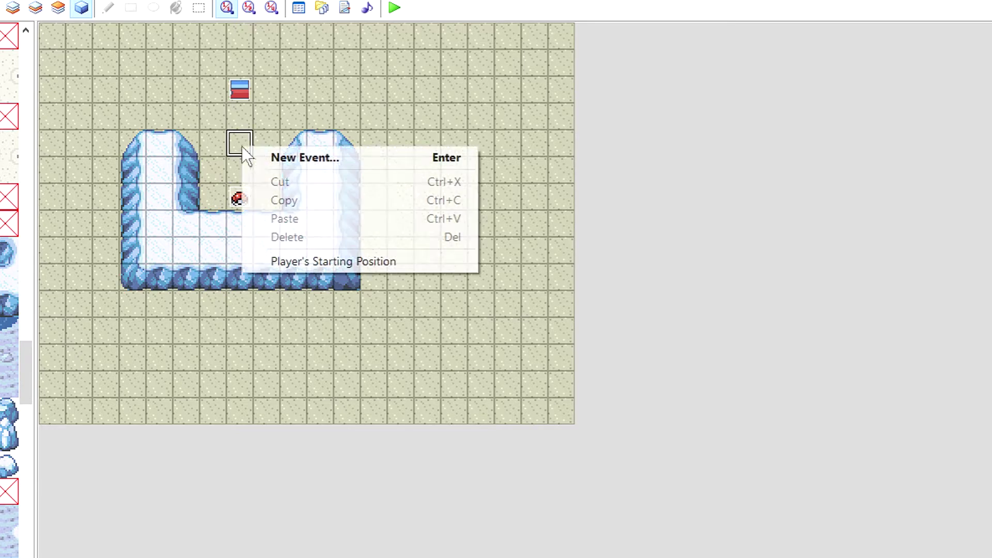
click(282, 158)
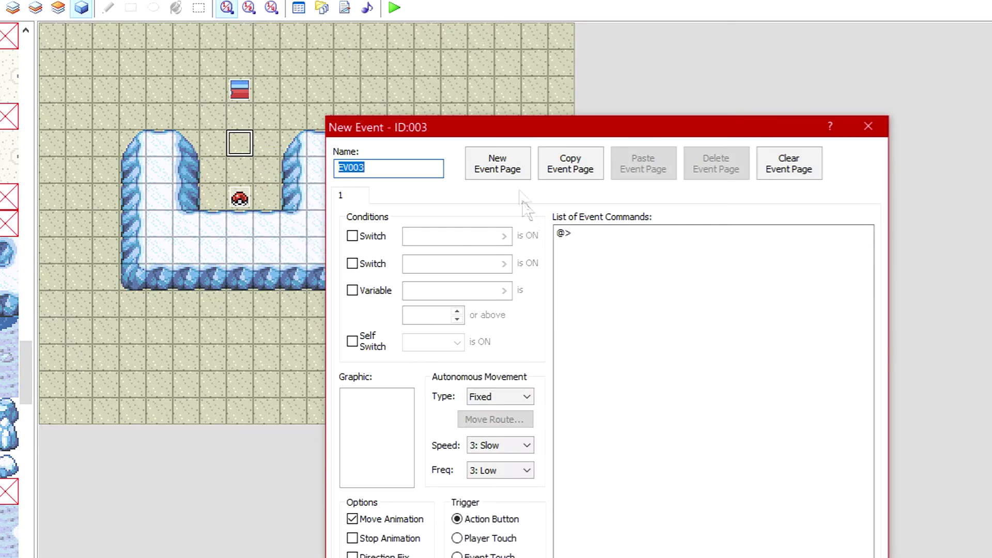
drag(505, 129, 556, 73)
double_click(465, 398)
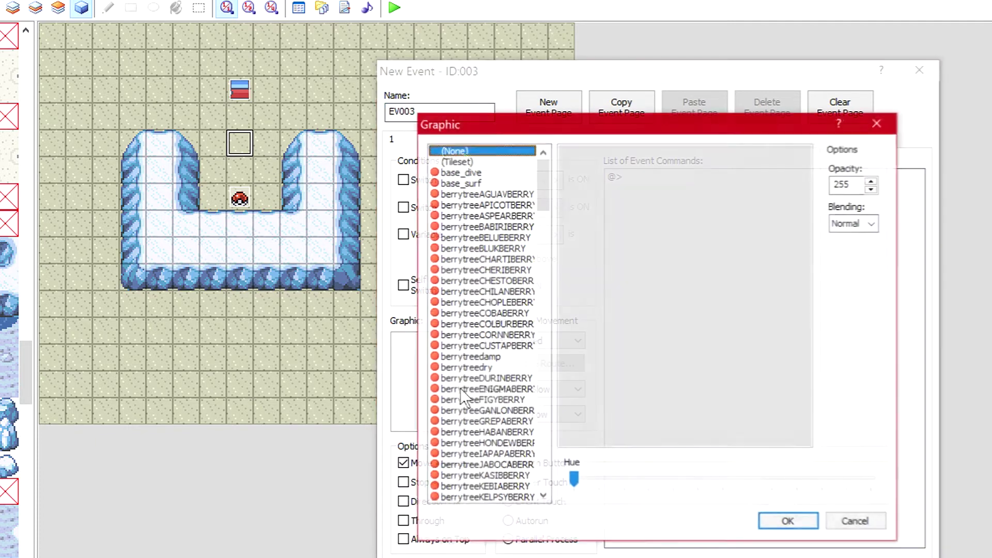
drag(543, 161, 538, 338)
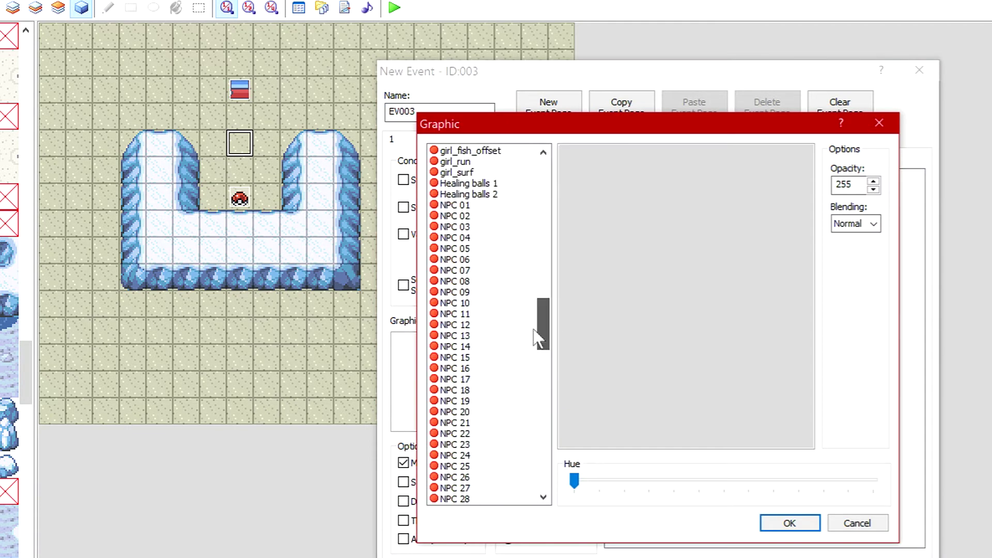
click(485, 312)
click(481, 270)
click(478, 260)
click(475, 208)
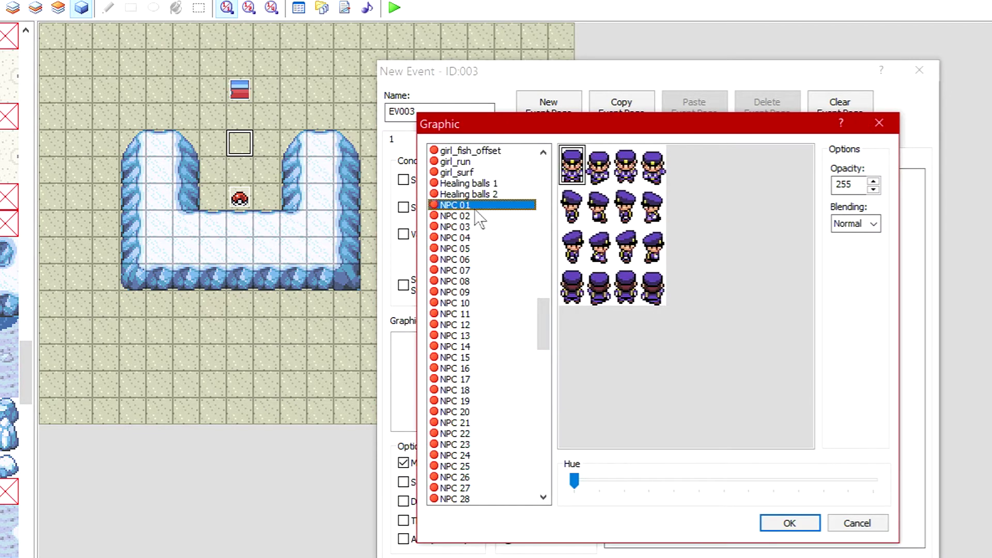
click(580, 294)
click(780, 523)
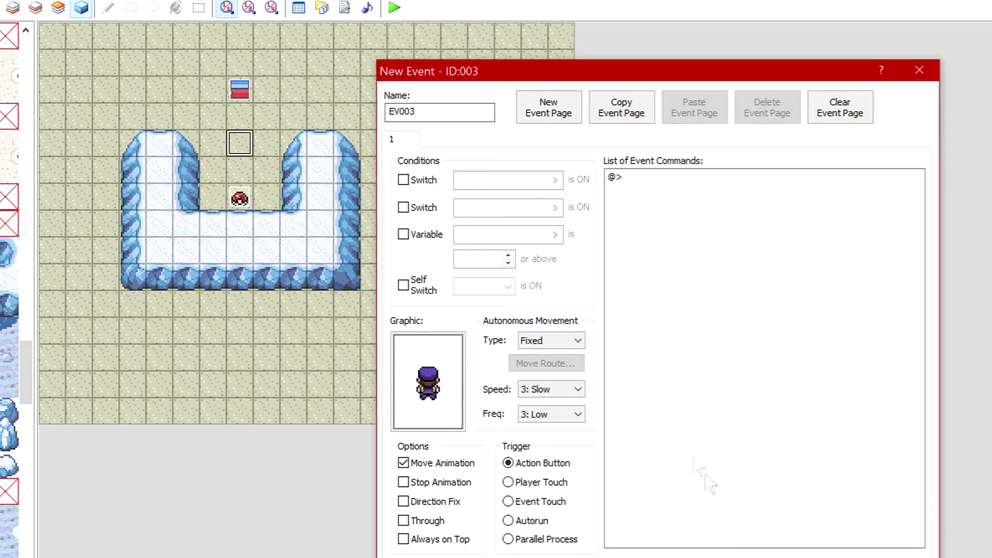
click(754, 557)
click(294, 197)
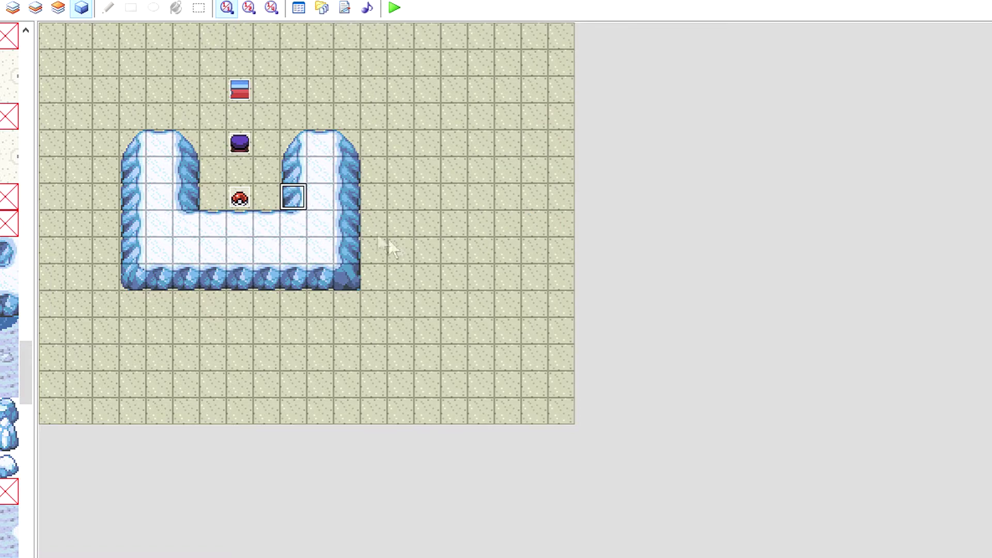
Open the new guard event for editing and add a second event page
right_click(238, 150)
click(255, 159)
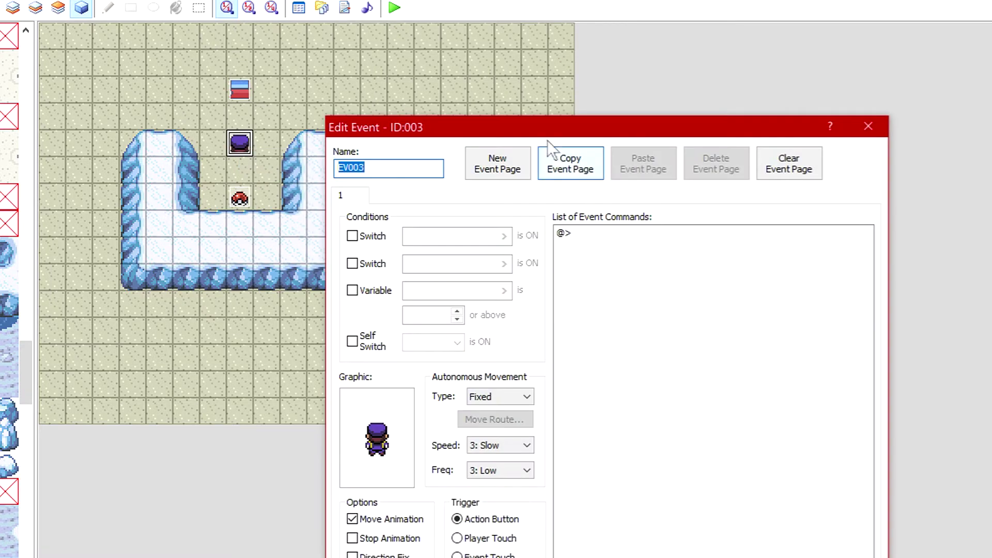
drag(434, 139, 458, 64)
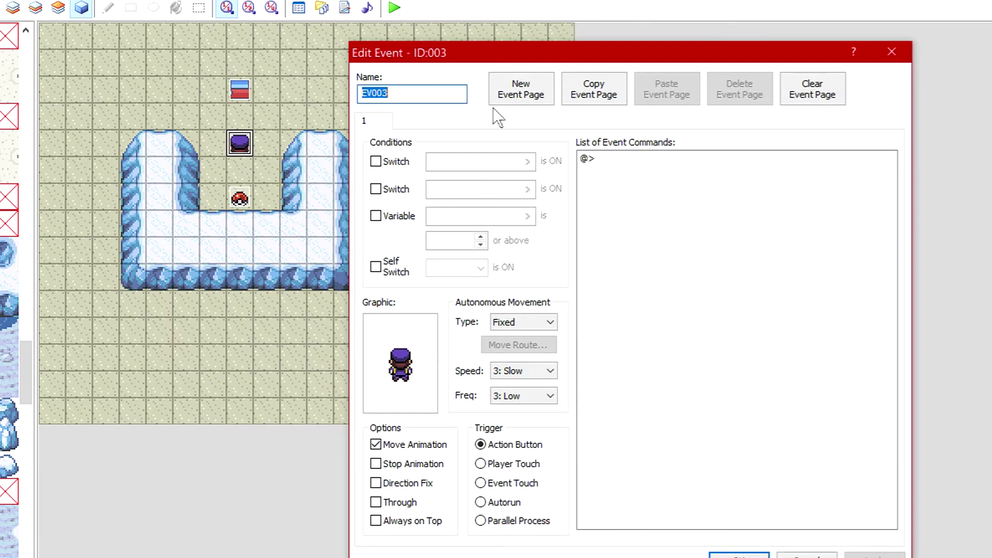
click(498, 93)
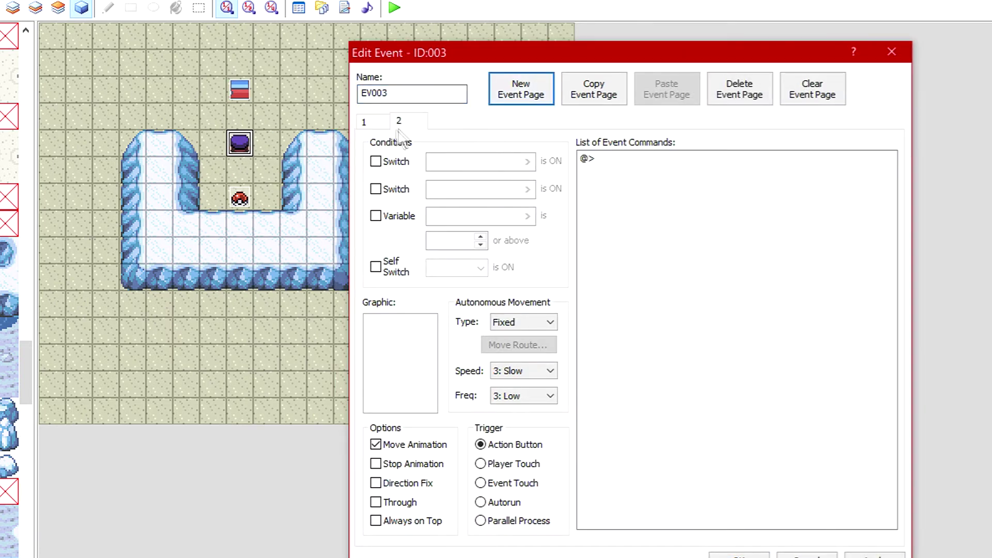
Make the guard's second, graphic-less page conditional on switch 0004: Defeated Gym 1 and save the event
click(375, 161)
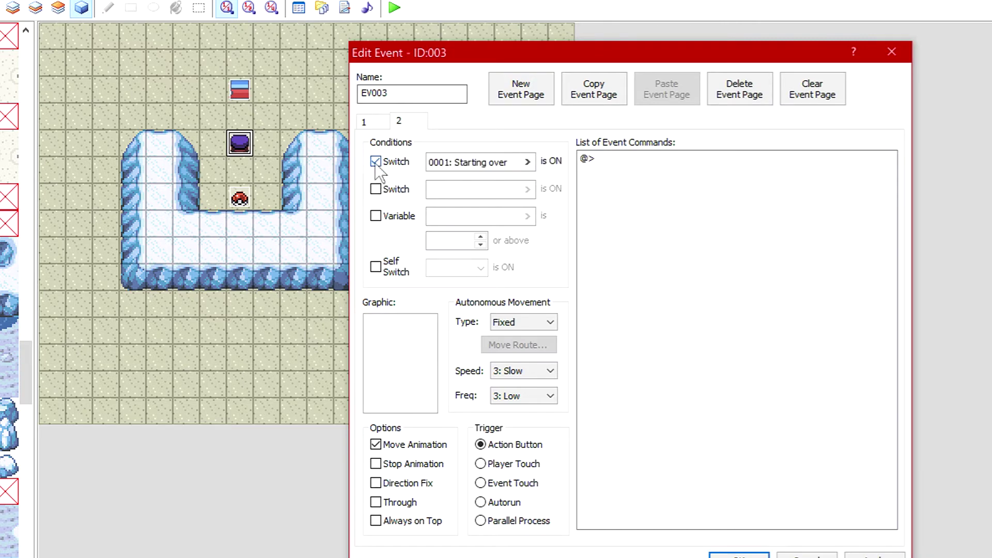
click(528, 162)
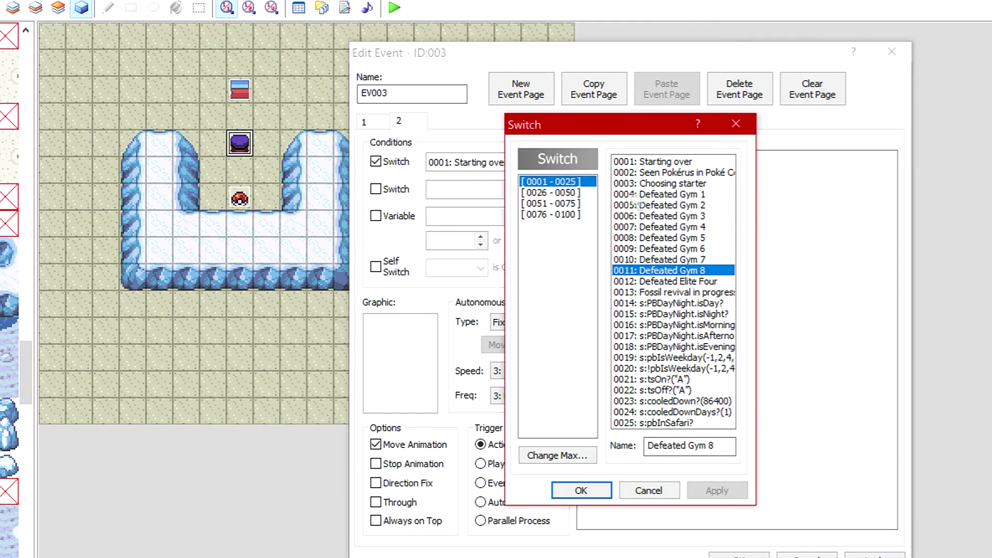
click(639, 194)
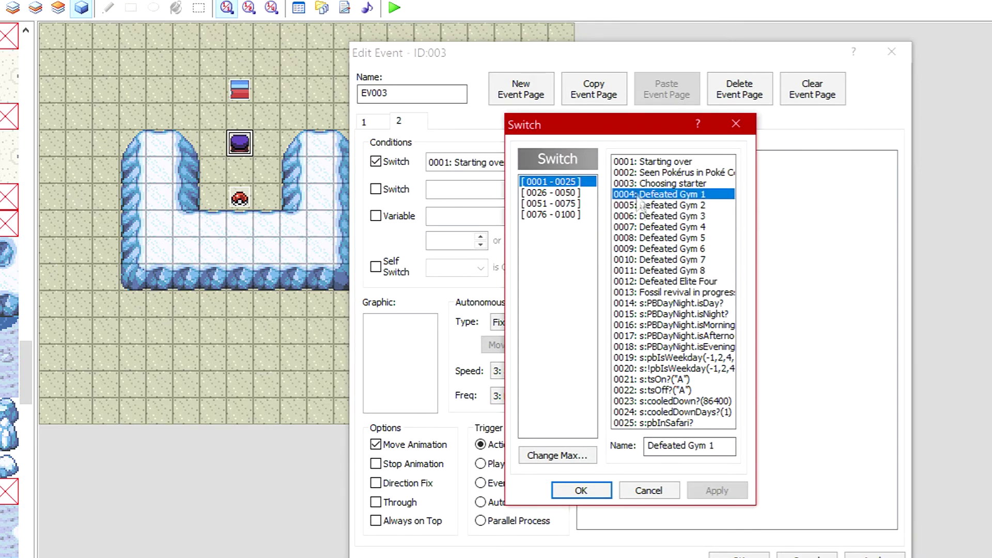
click(627, 270)
click(633, 281)
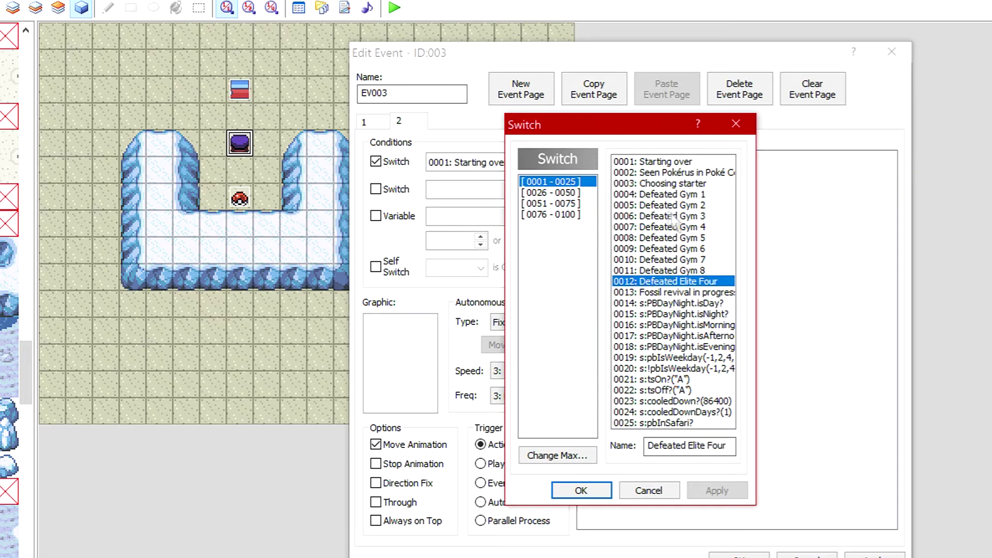
click(667, 195)
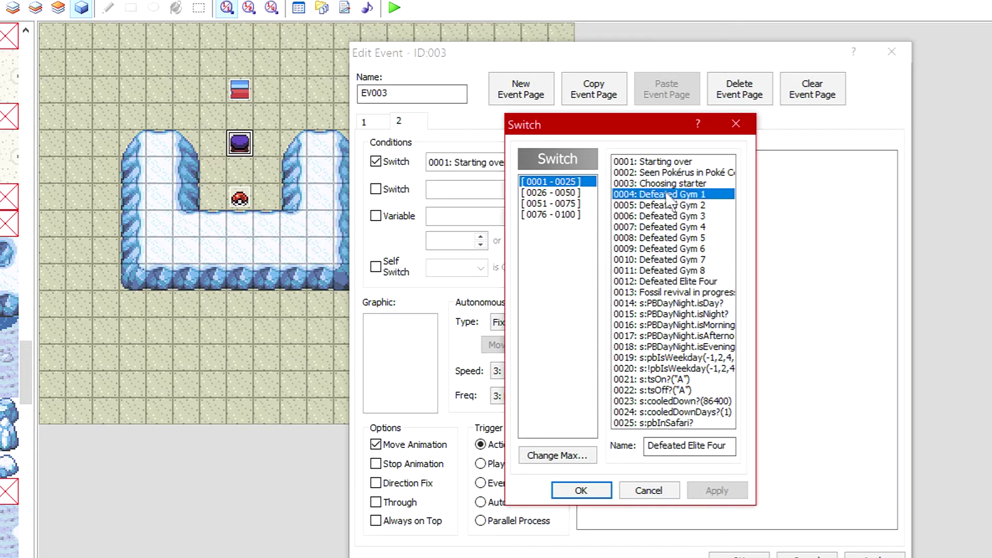
click(604, 492)
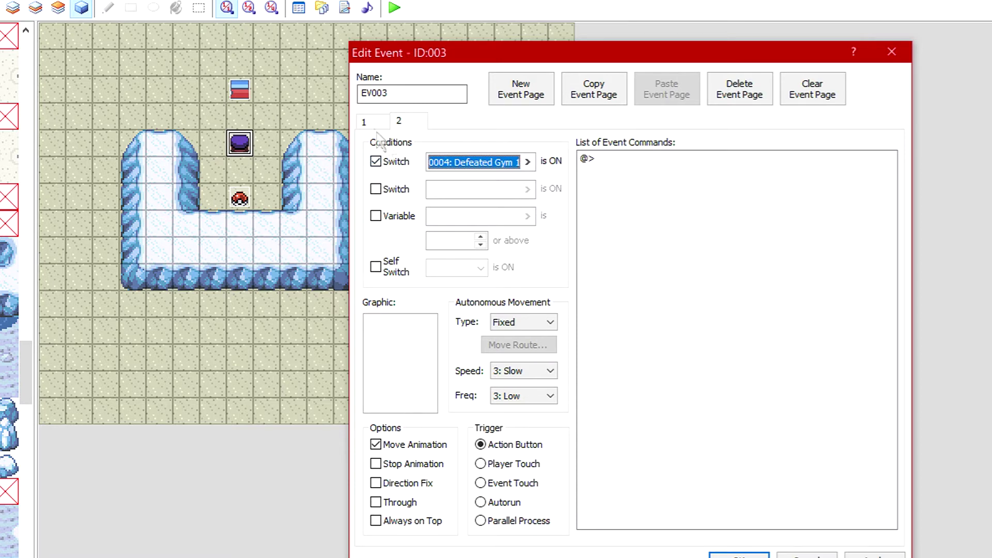
click(367, 122)
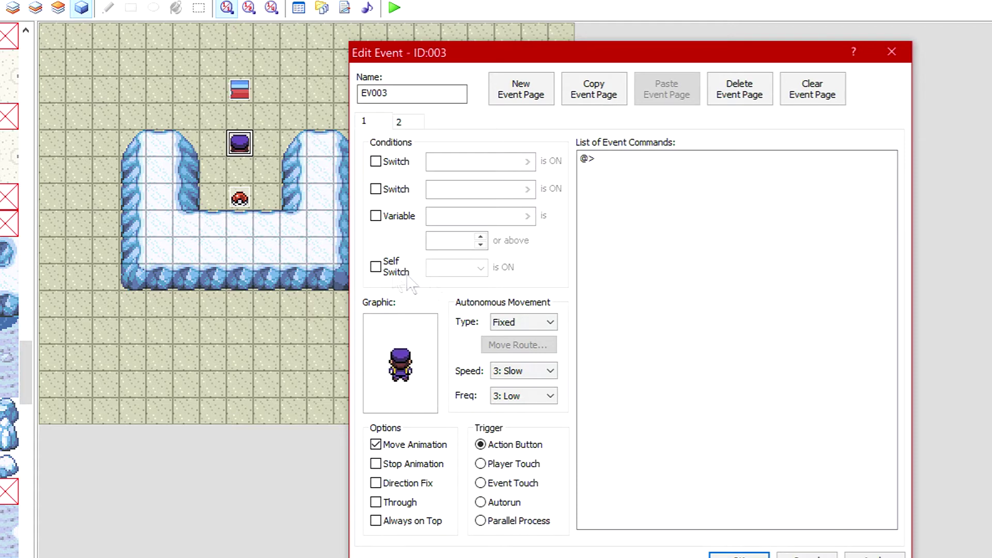
click(406, 127)
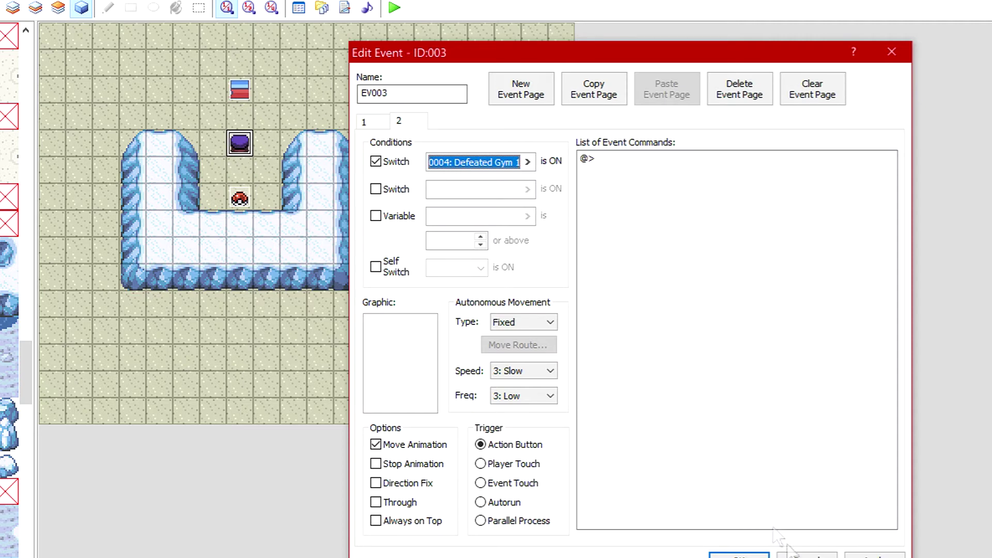
click(723, 556)
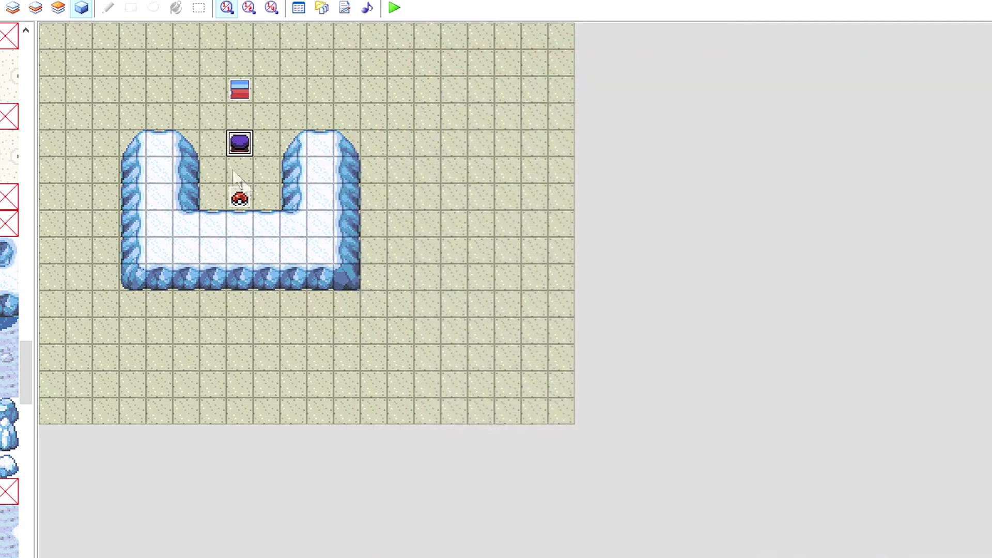
Duplicate the guard event onto the tiles on both sides of it to block the gap between the cliffs
click(223, 145)
key(ctrl+v)
click(276, 147)
key(ctrl+v)
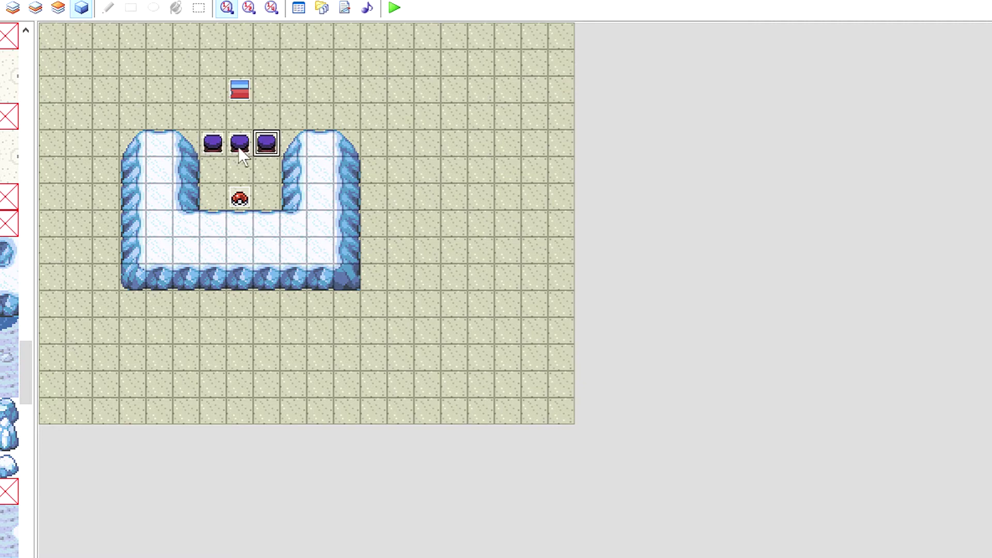
click(240, 145)
right_click(302, 148)
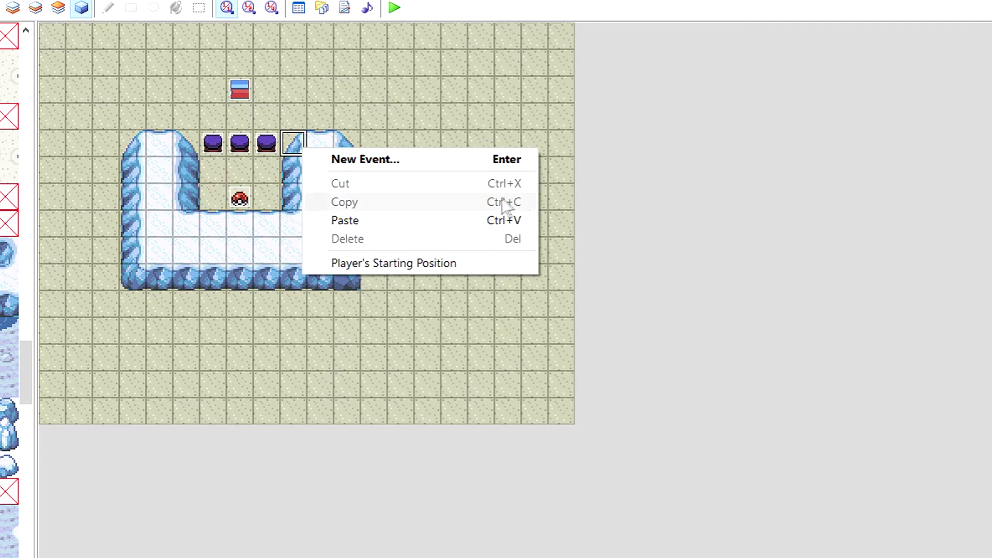
click(530, 217)
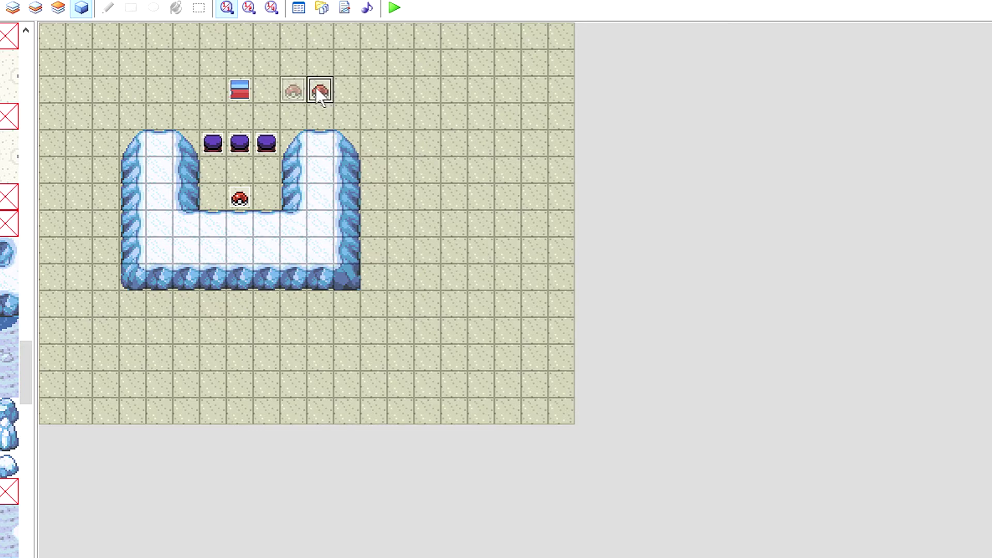
Edit the Poké Ball event near the PC and paste in the script command $Trainer.badges[0]=true
right_click(321, 99)
click(383, 107)
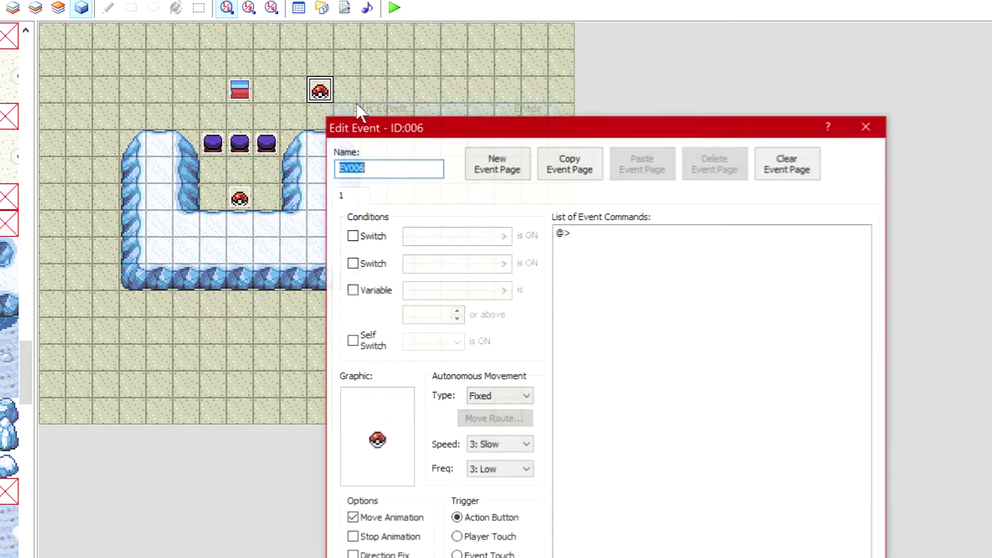
drag(407, 124, 271, 113)
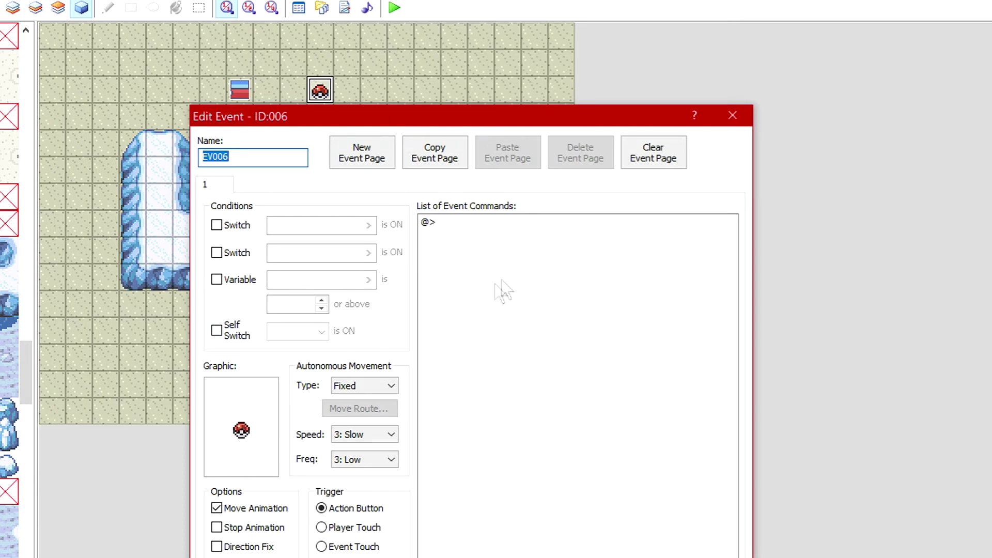
right_click(466, 223)
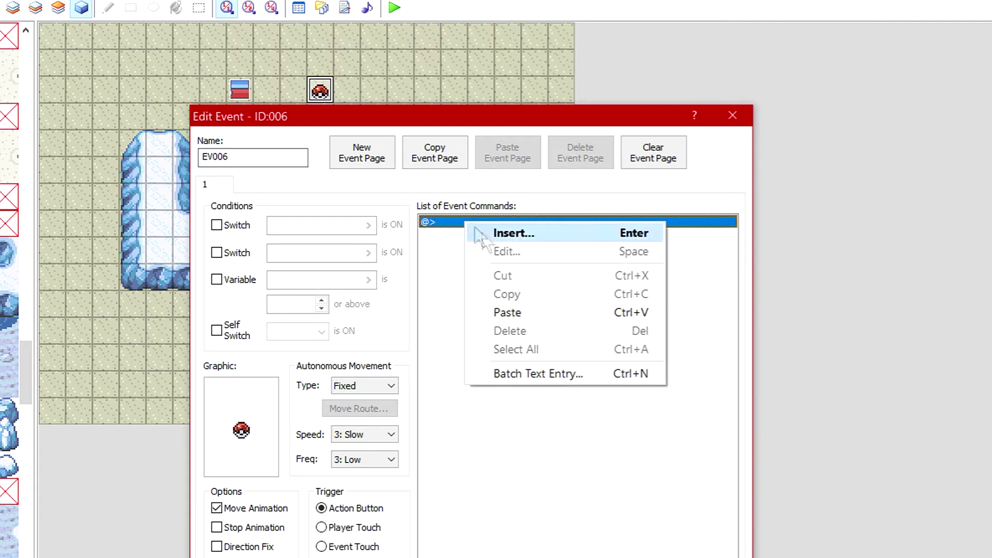
click(546, 313)
click(445, 223)
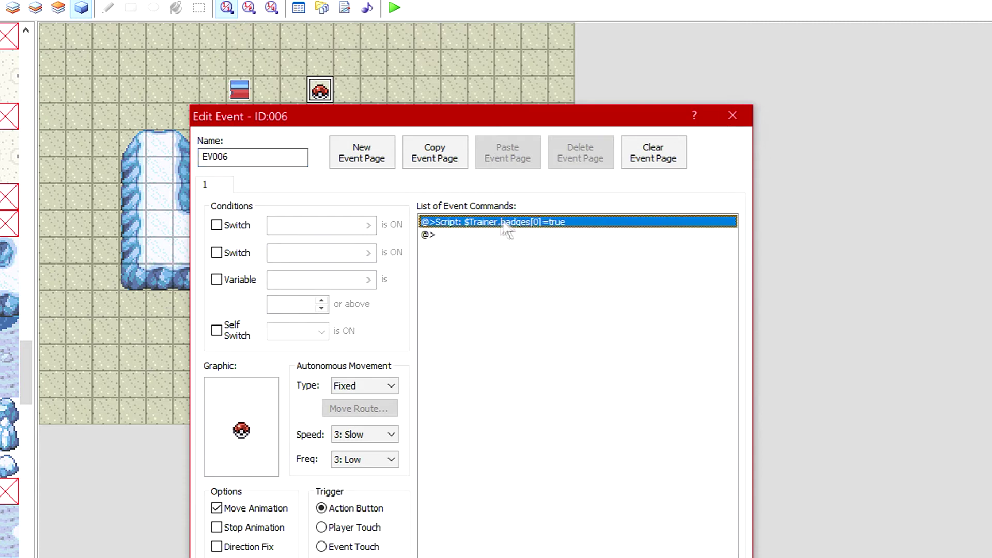
Add a Control Switches command turning 0004: Defeated Gym 1 ON below the badge script, and save the event
right_click(492, 239)
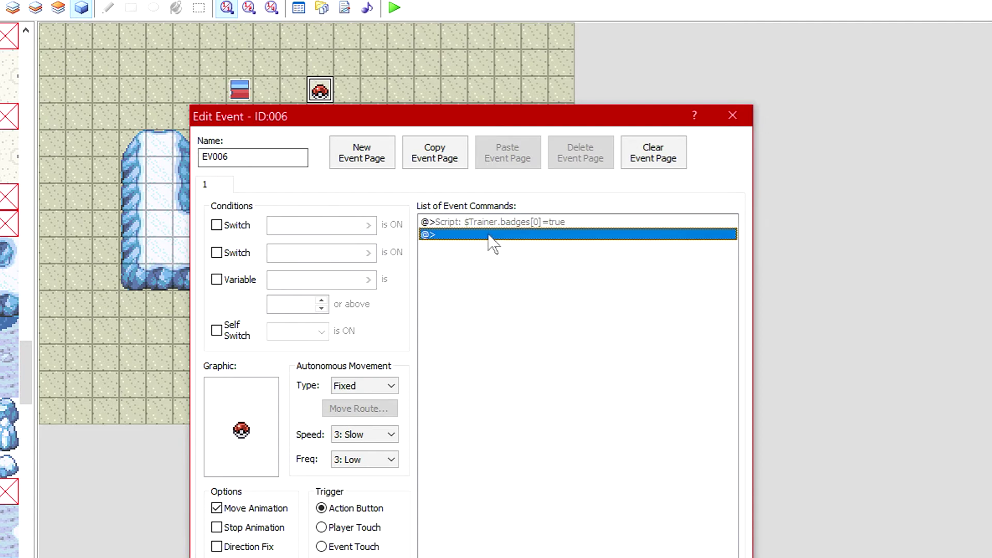
click(526, 247)
click(620, 273)
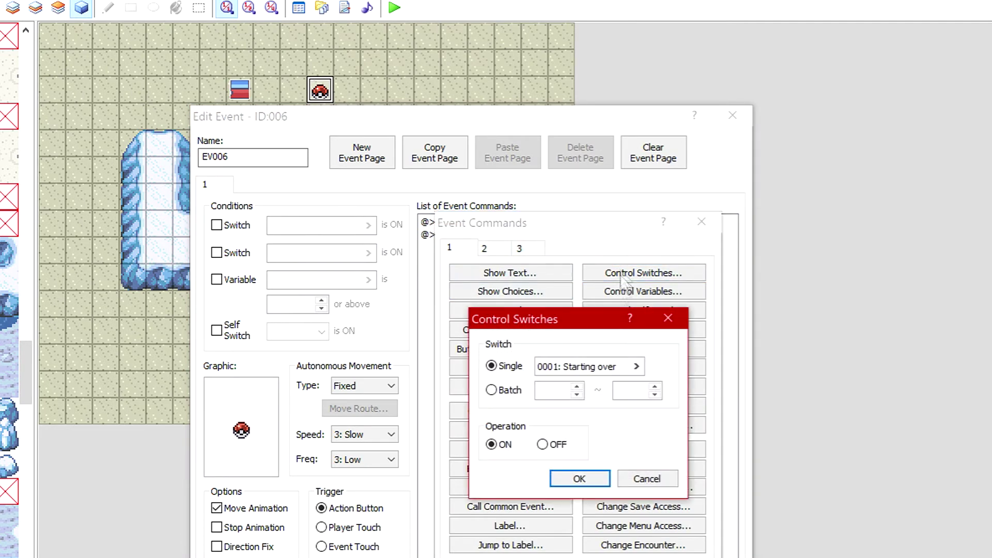
click(637, 366)
click(600, 288)
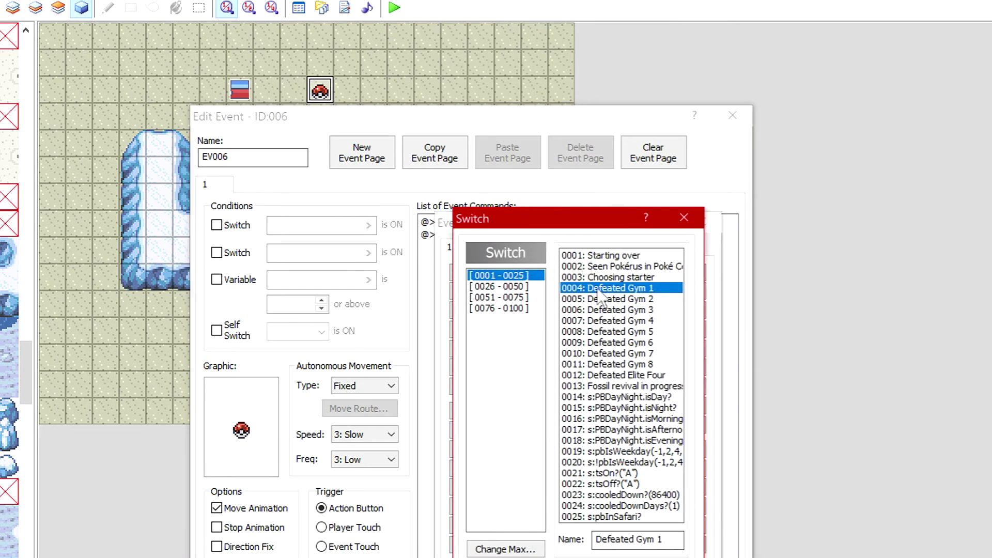
key(Return)
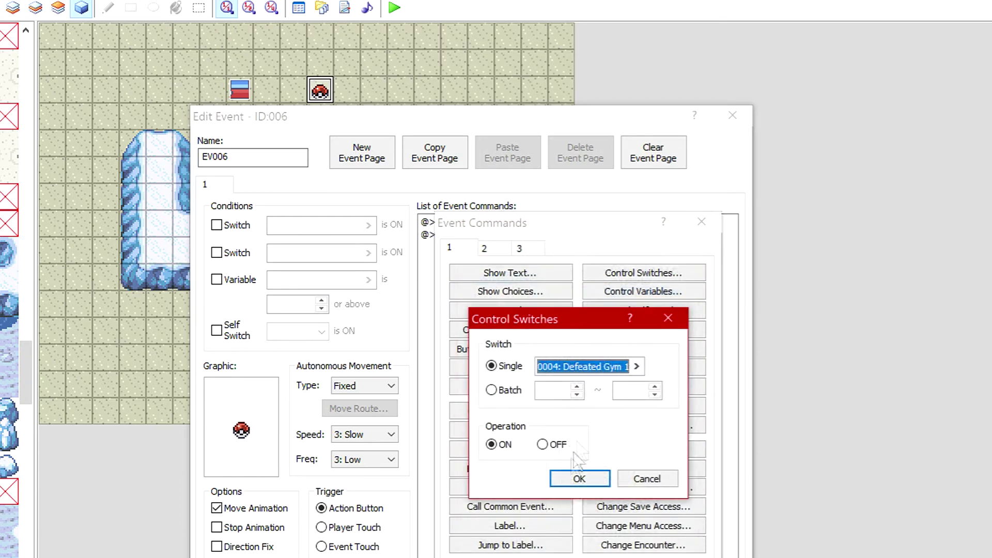
click(576, 476)
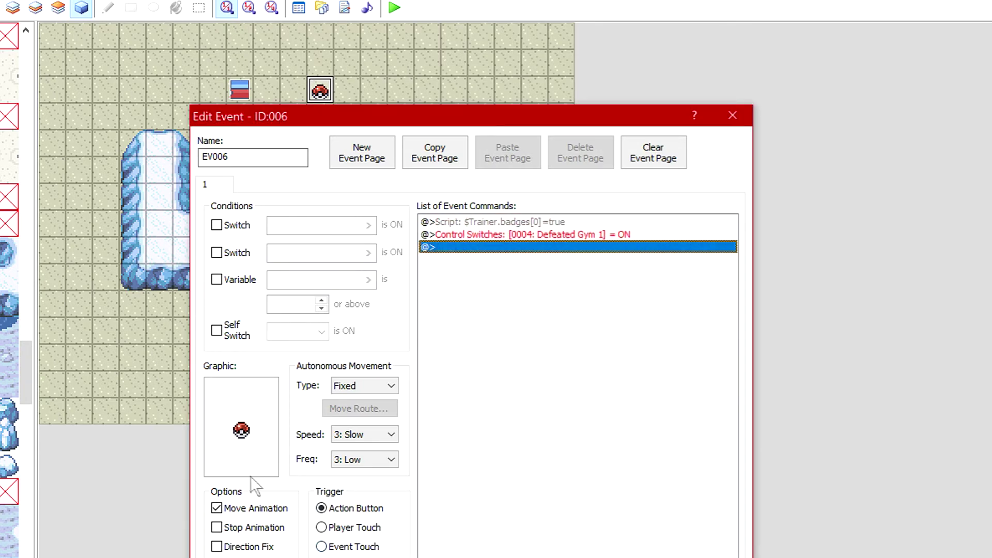
click(577, 557)
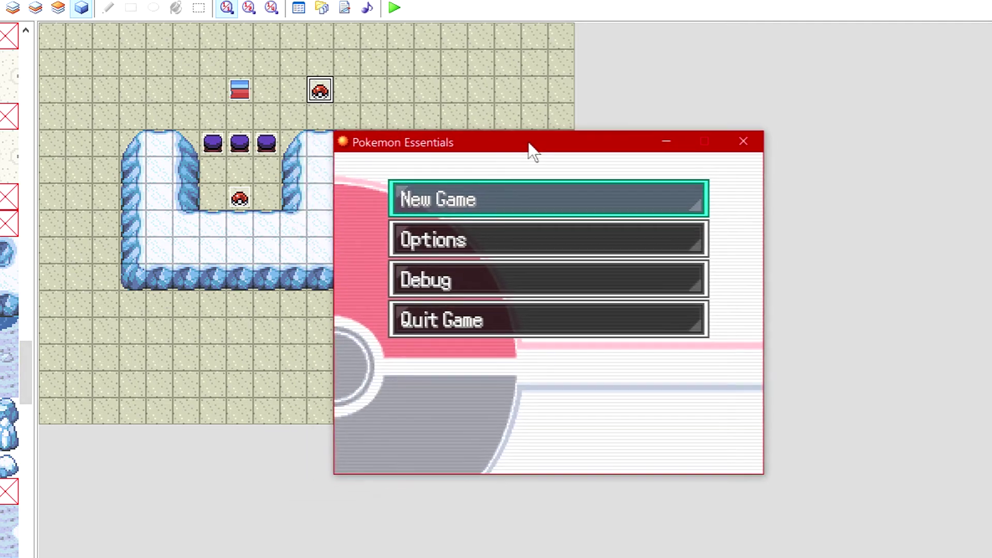
Start a new game in the playtest and walk the character against the row of guards to check that they block the path
key(Return)
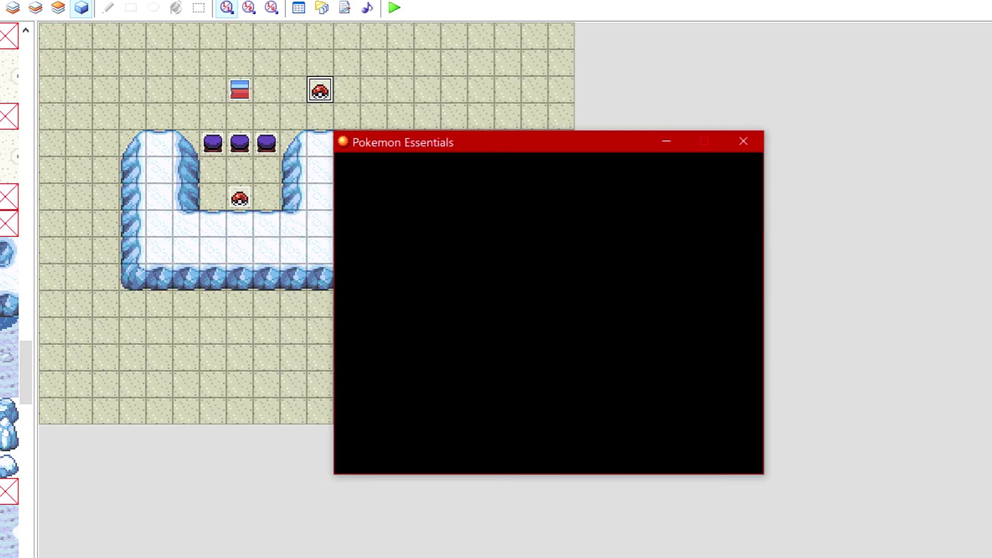
key(Right)
key(Right)
key(Down)
key(Down)
key(Right)
key(Right)
key(Down)
key(Left)
key(Right)
key(Right)
key(Down)
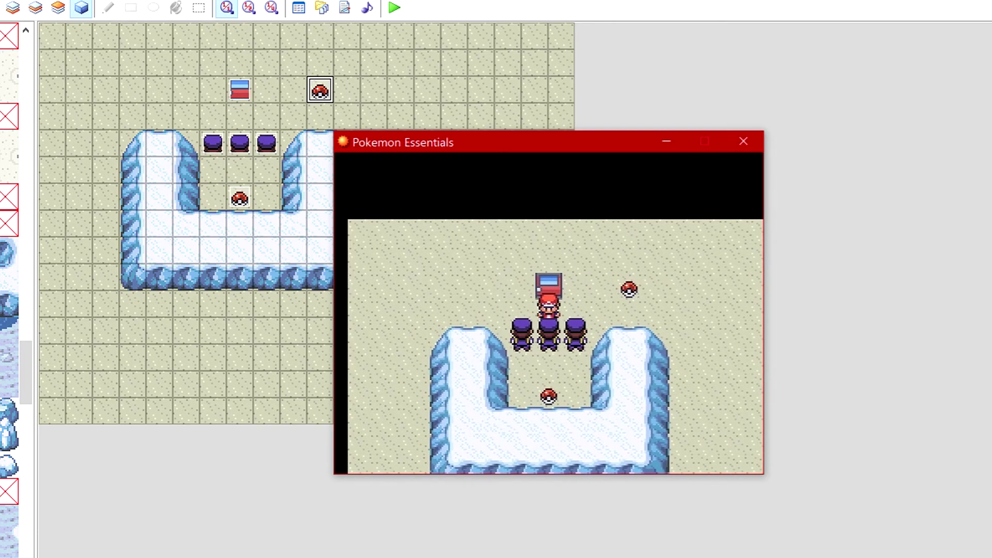
key(Right)
key(Down)
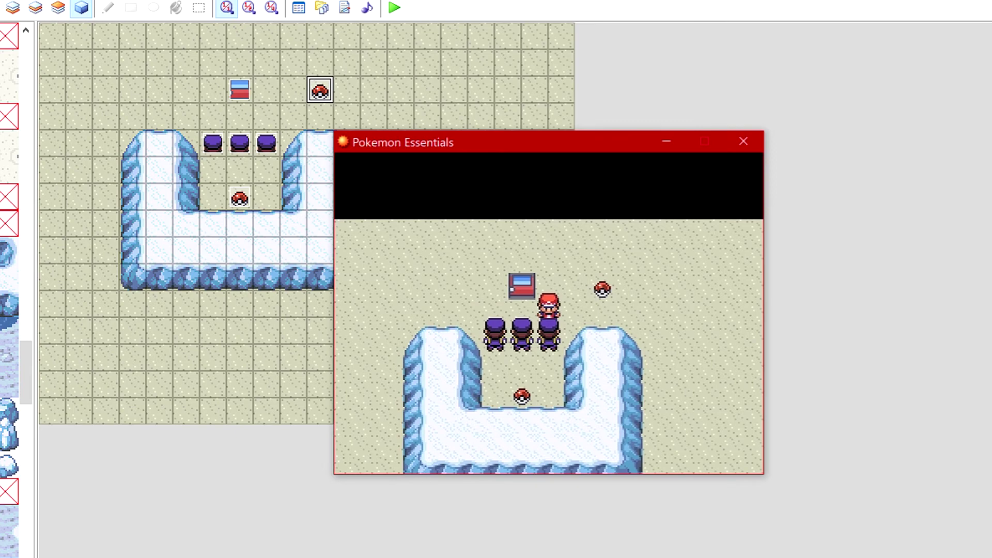
Open the Trainer Card in the playtest to check the badge slots, and return to the map
key(Escape)
key(Up)
key(Up)
key(Up)
key(Up)
key(Return)
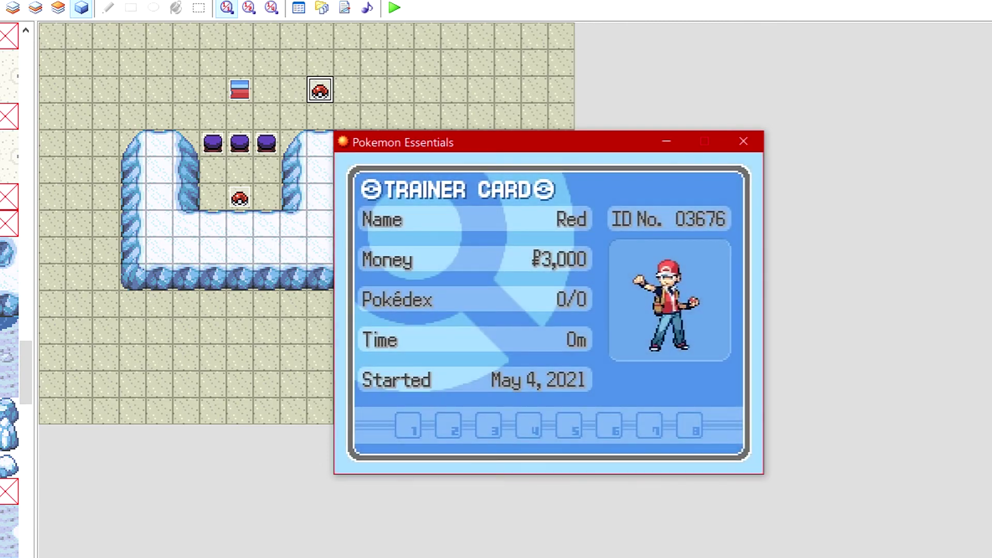
key(Escape)
Walk the character to the Poké Ball beside the PC and trigger its event to receive the first badge
key(Up)
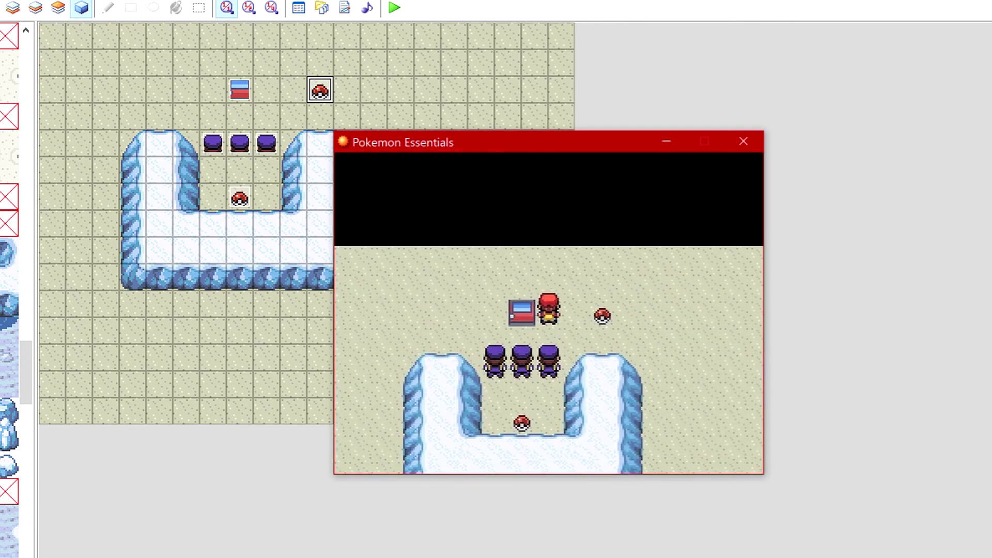
key(Right)
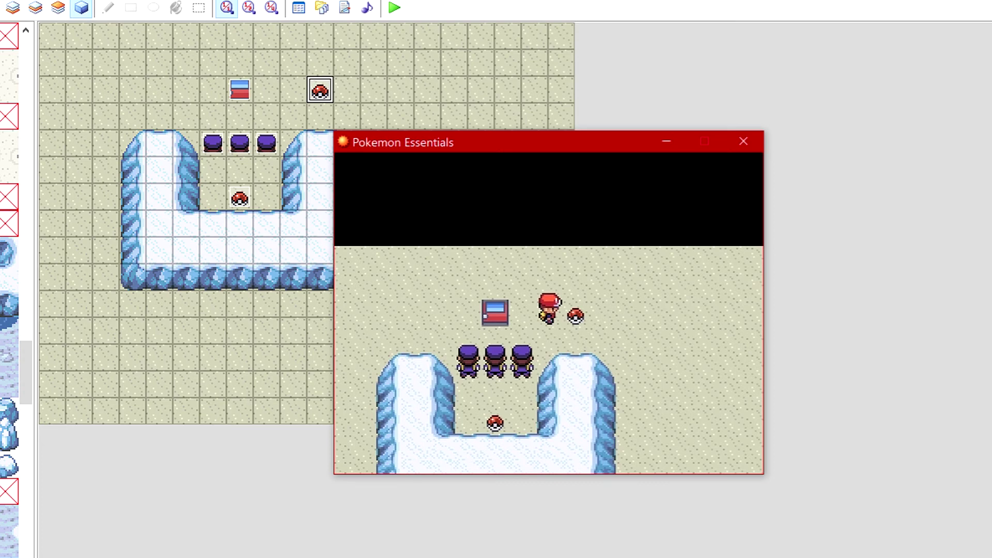
key(Down)
key(Up)
key(Down)
key(Right)
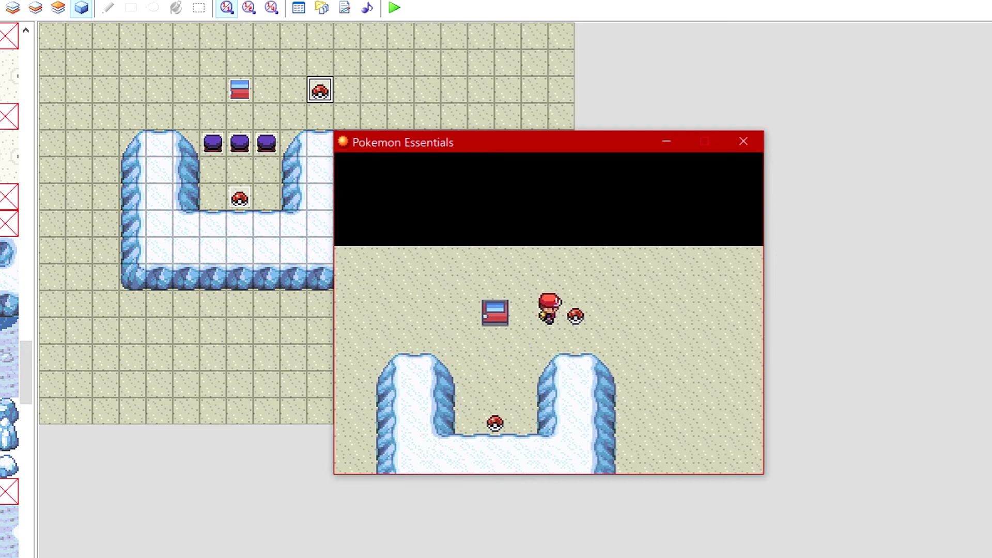
Check the Trainer Card again for the first gym badge and return to the map
key(Escape)
key(Return)
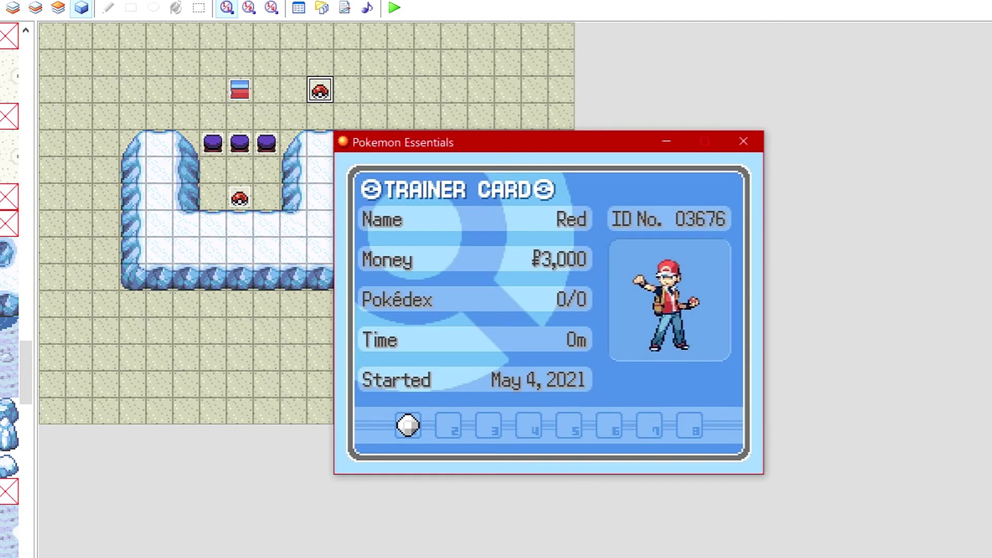
key(Escape)
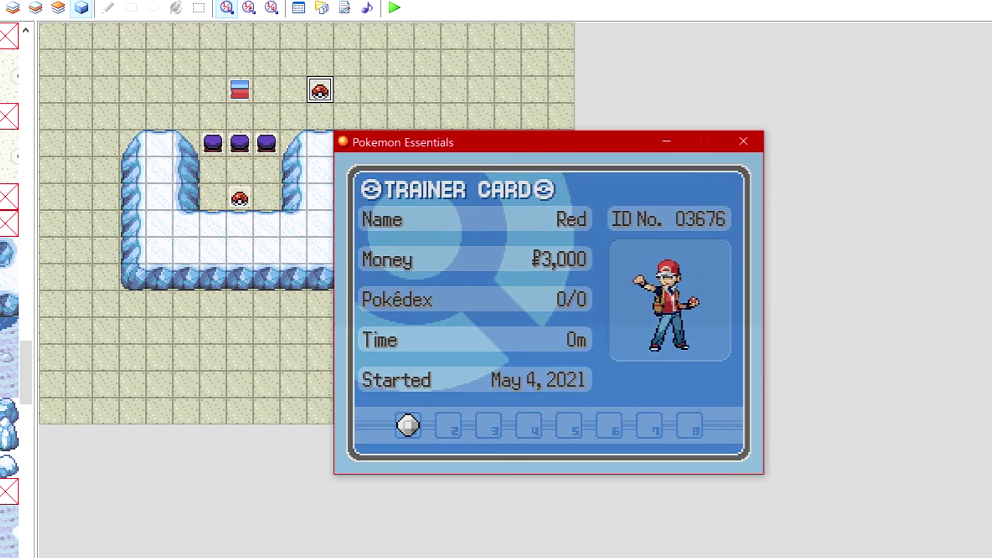
key(Escape)
Walk the character through the gap between the cliffs to test that the path is open, and end the playtest
key(Down)
key(Left)
key(Down)
key(Left)
key(Right)
key(Down)
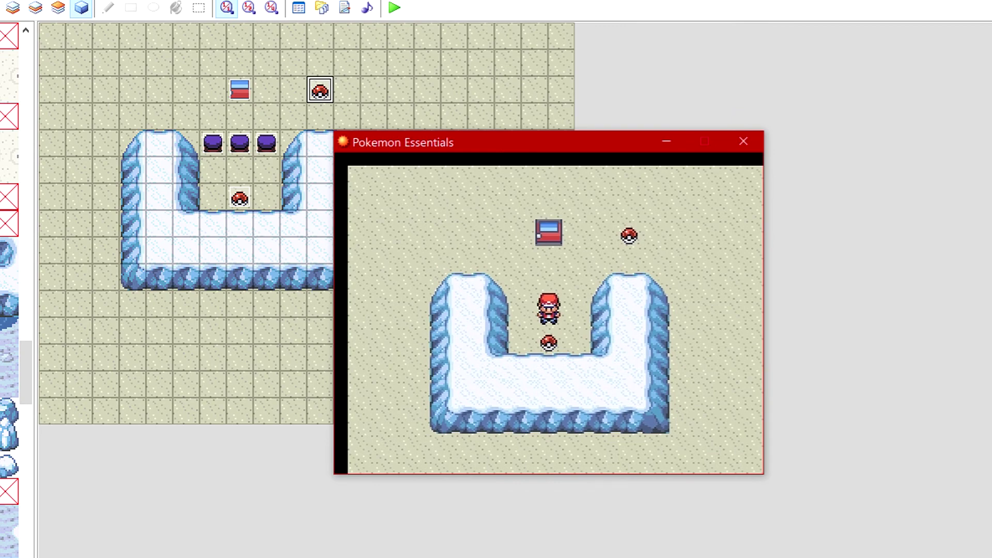
key(Up)
click(744, 141)
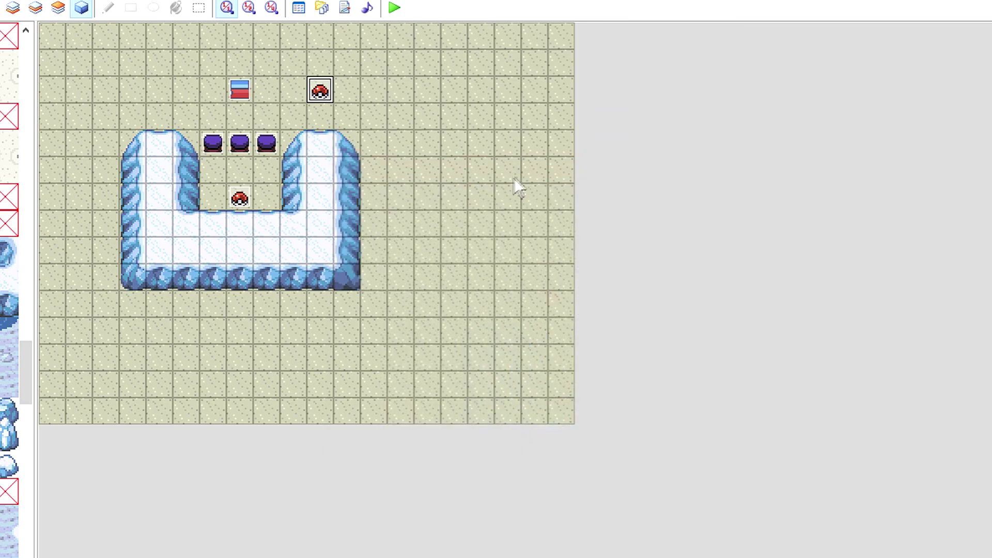
Add a Show Text command reading "go away" to page 1 of the middle guard's event and save the event
click(493, 175)
right_click(266, 149)
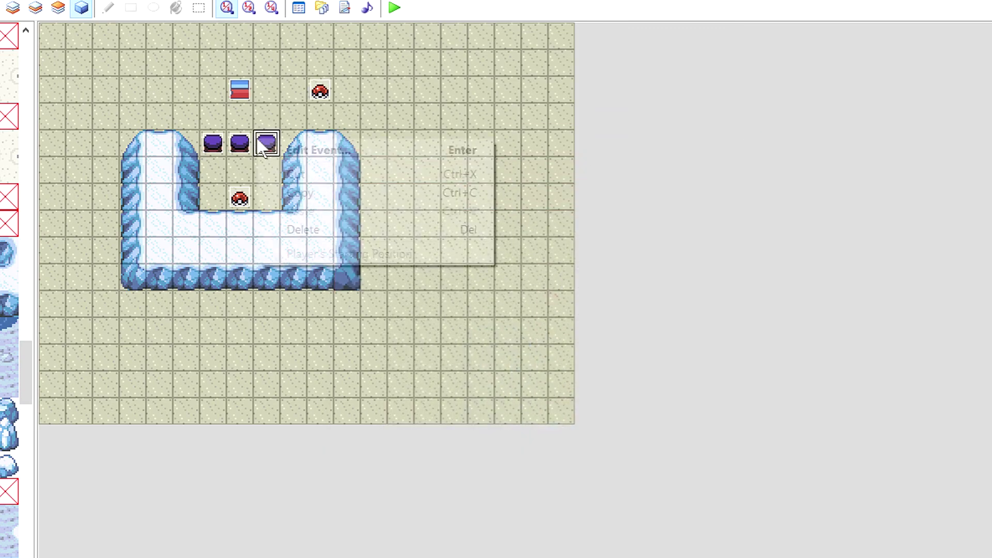
right_click(239, 139)
click(275, 152)
drag(467, 130, 554, 121)
right_click(675, 227)
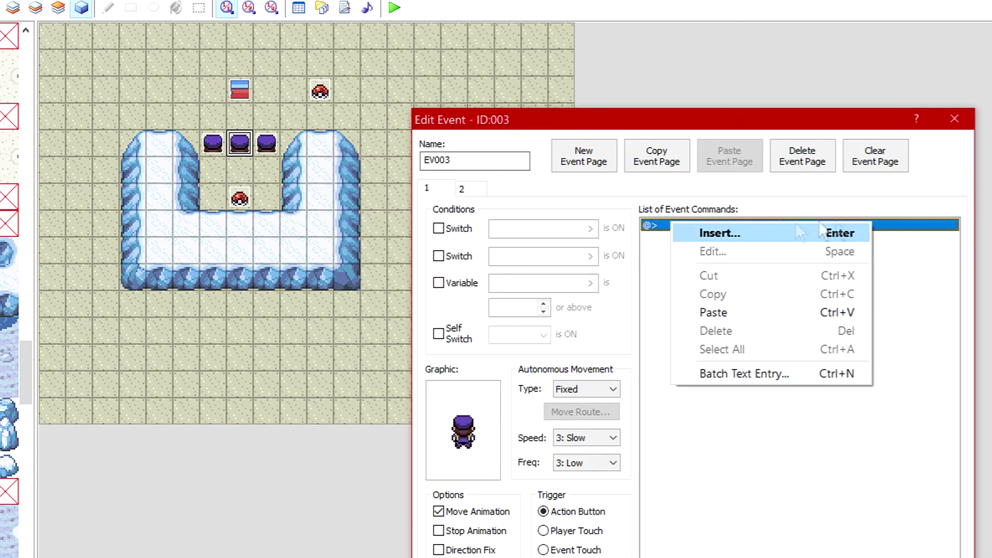
click(759, 233)
click(732, 276)
text(go away)
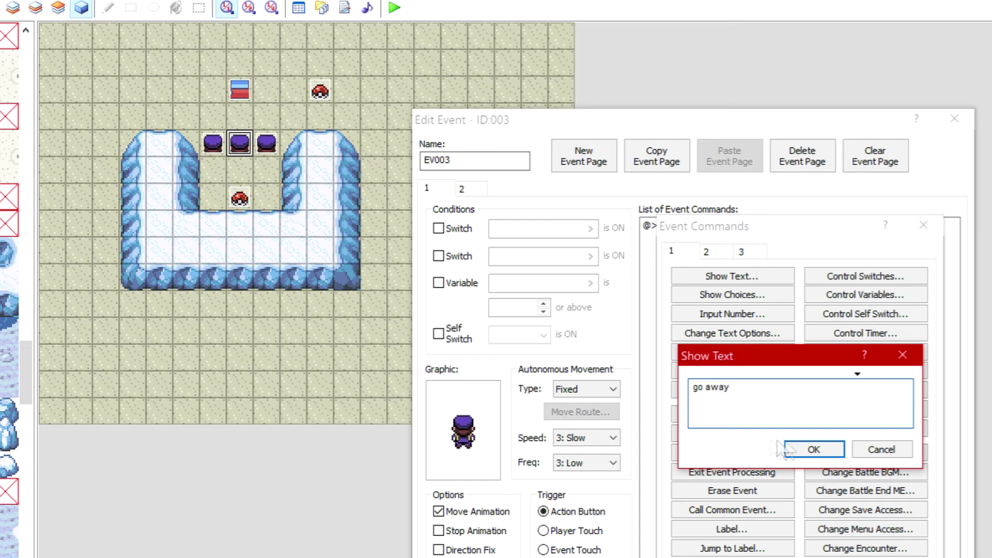
click(790, 448)
key(Return)
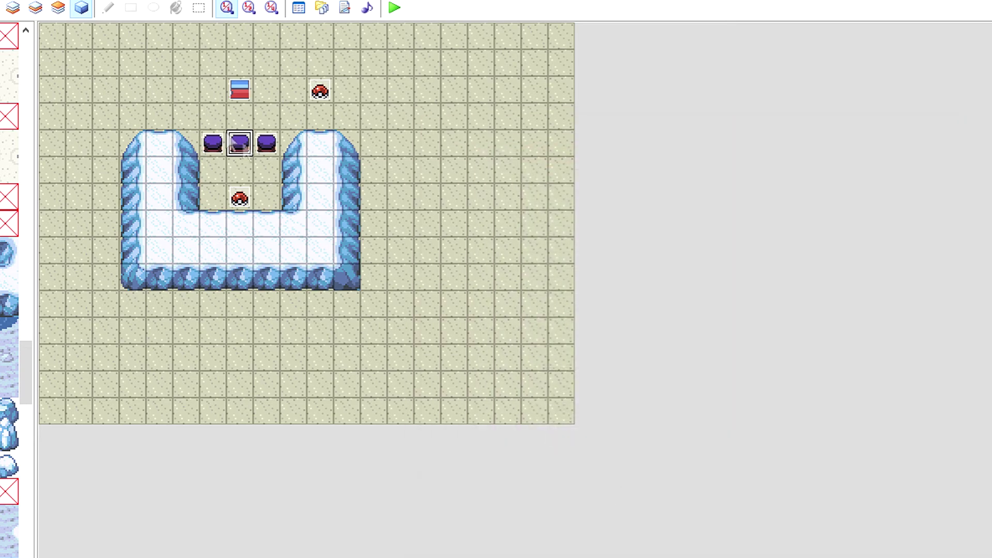
Reopen the middle guard's event to review the conditions and commands on page 2, and close it
right_click(247, 157)
click(305, 162)
click(375, 196)
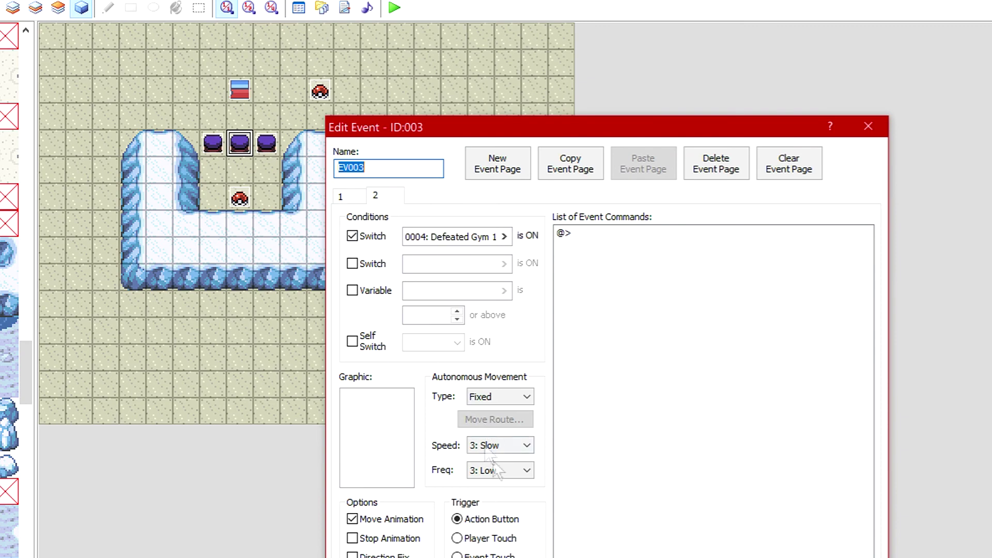
click(704, 557)
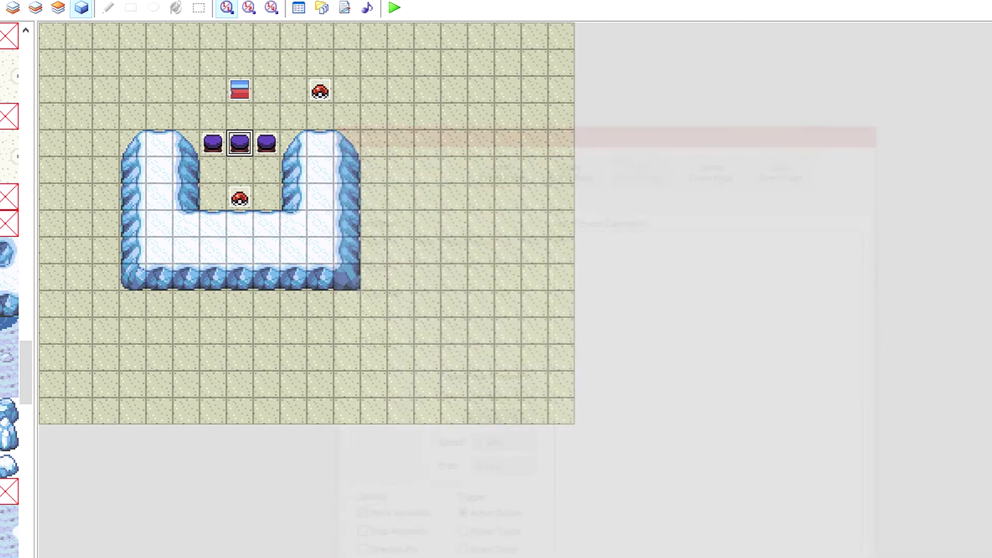